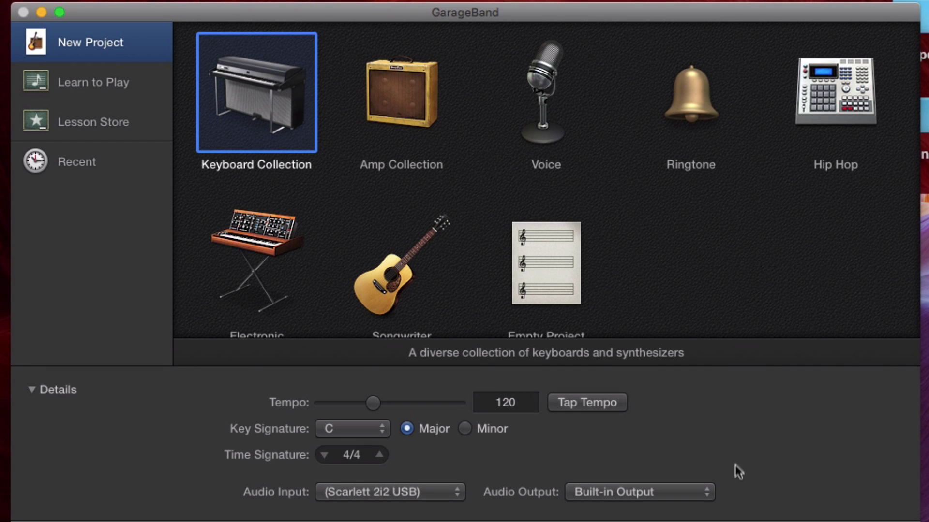
Open the Amp Collection project and preview Amazing Tweed, Clean Studio Stack, Mystery Chorus, Surfin' in Stereo and Royal Rock
click(397, 98)
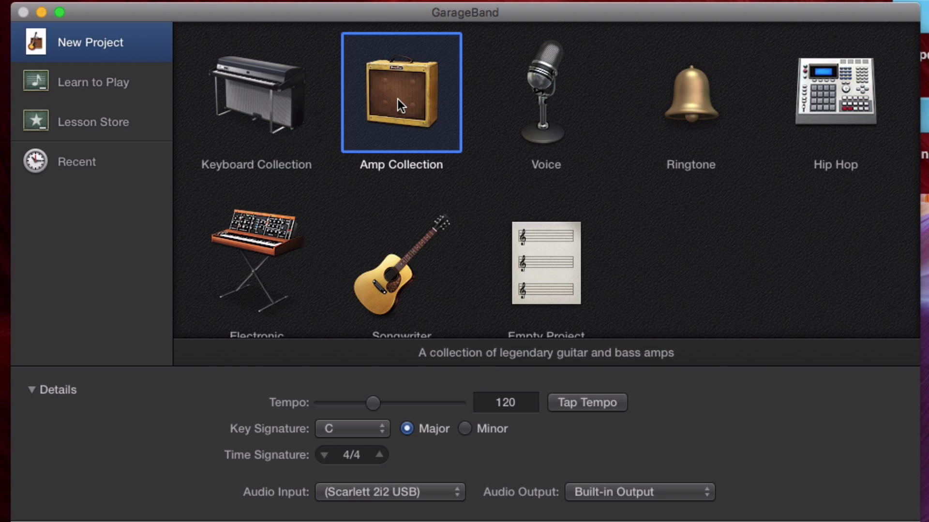
double_click(398, 99)
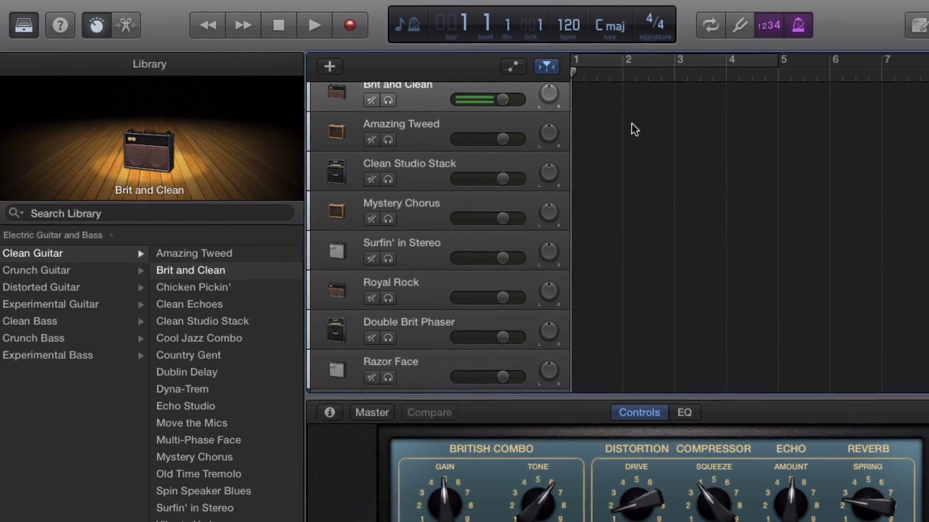
click(416, 123)
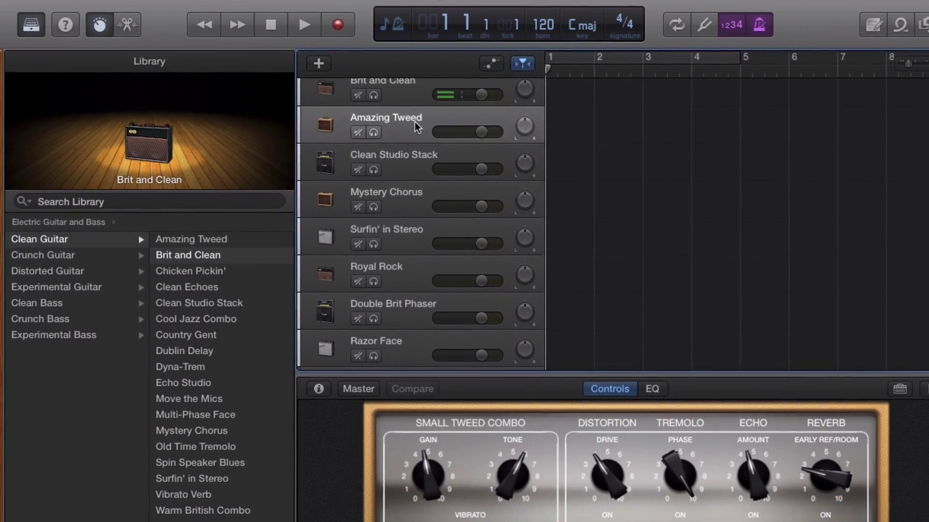
click(404, 160)
click(401, 194)
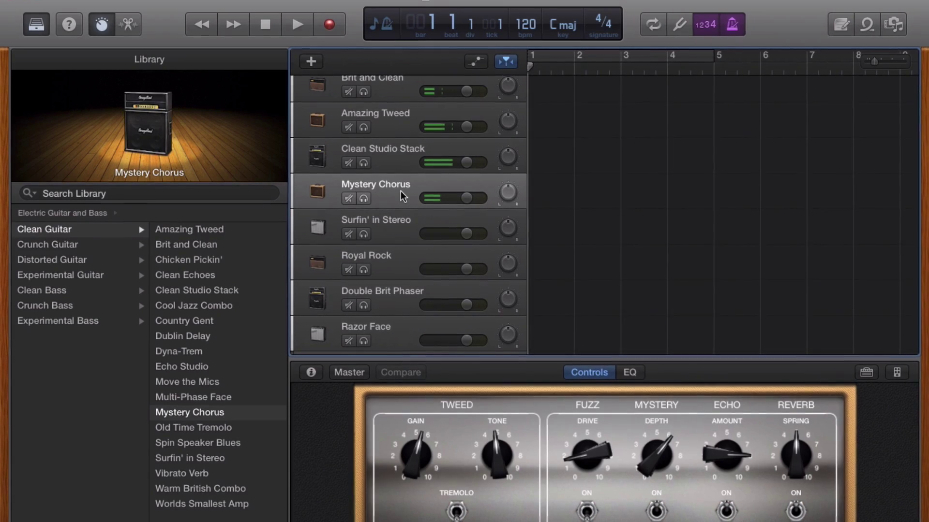
click(405, 231)
click(404, 271)
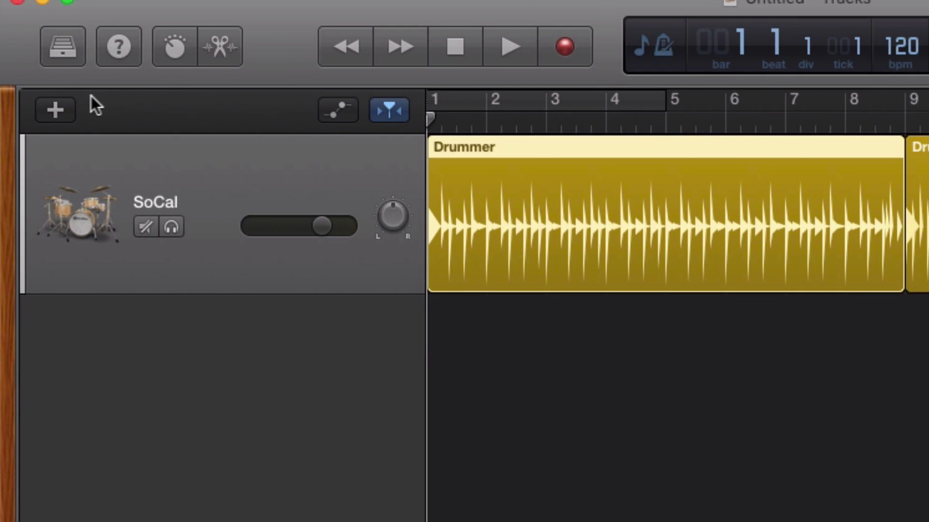
Add a new guitar-through-amp Audio track below the SoCal drummer
click(38, 101)
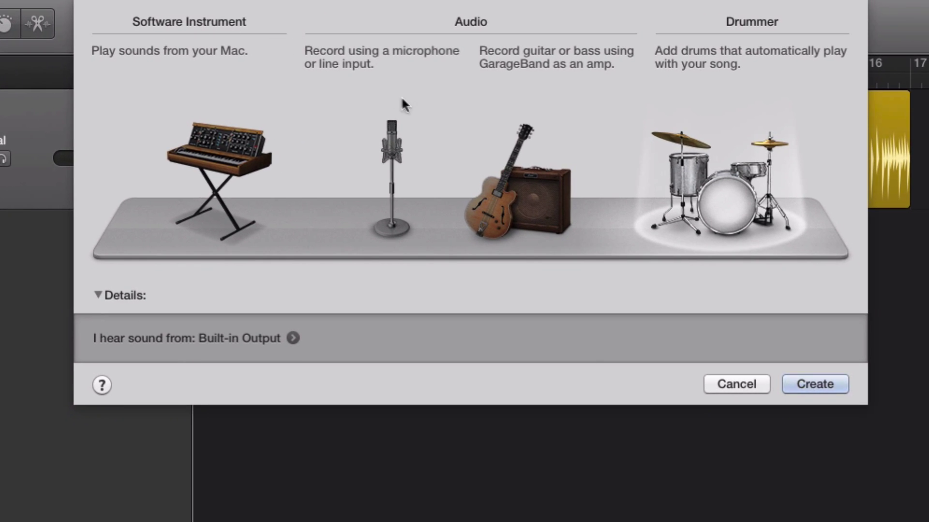
click(515, 181)
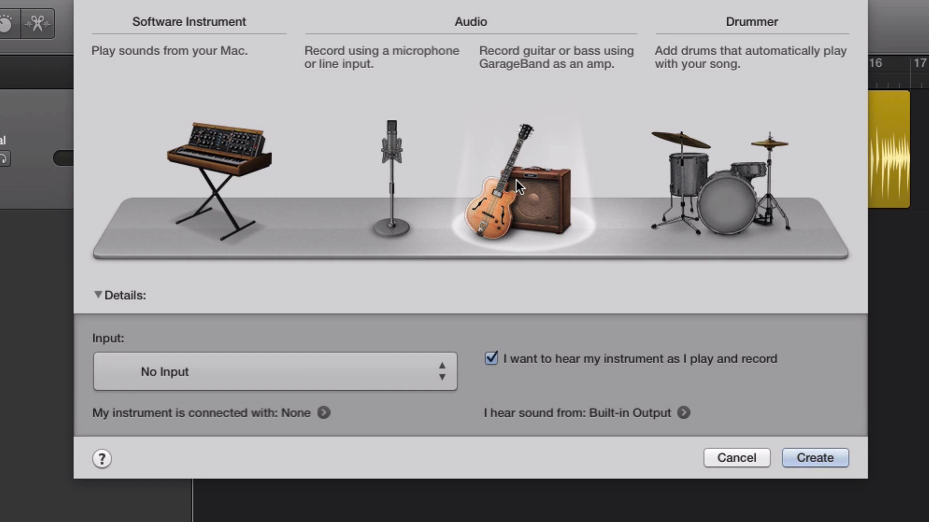
click(819, 457)
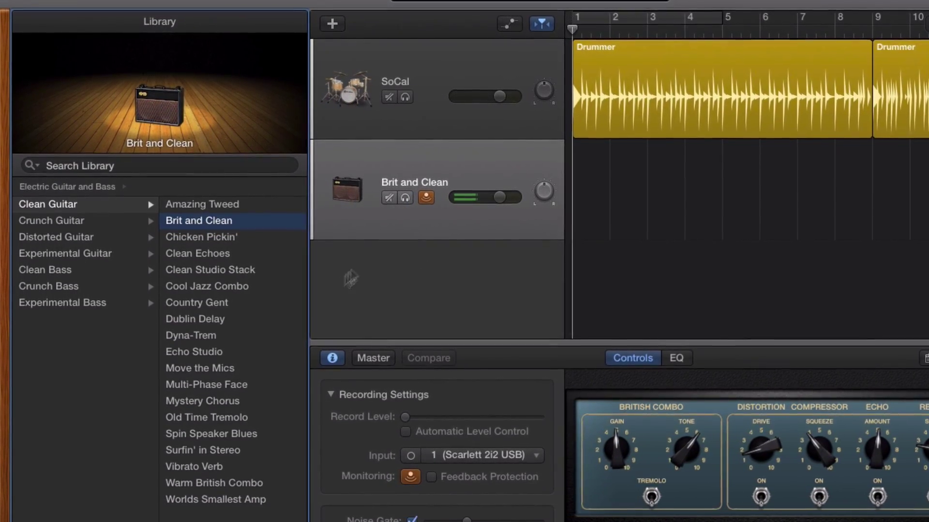
Audition Old Time Tremolo and Move the Mics, then Distorted Guitar's Classic Drive, Maelstrom and Time to Shred
click(237, 416)
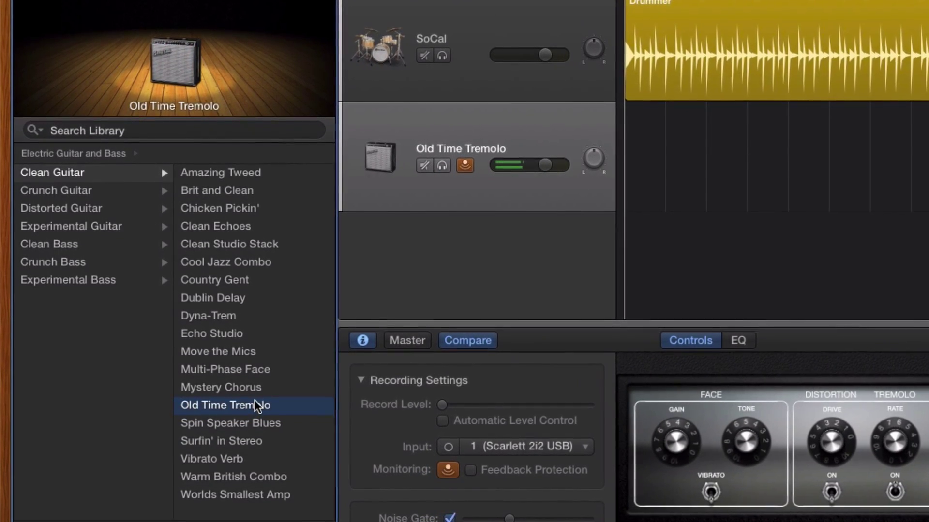
click(248, 350)
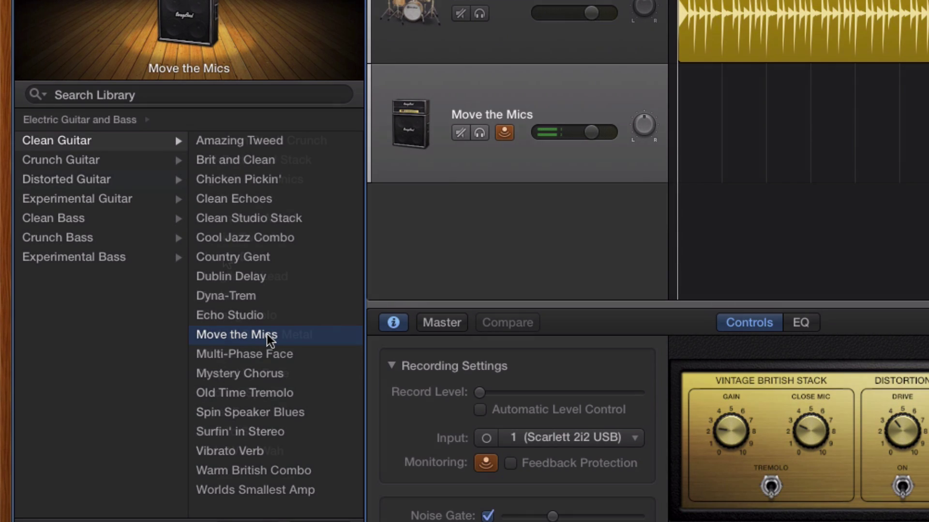
click(67, 179)
click(223, 257)
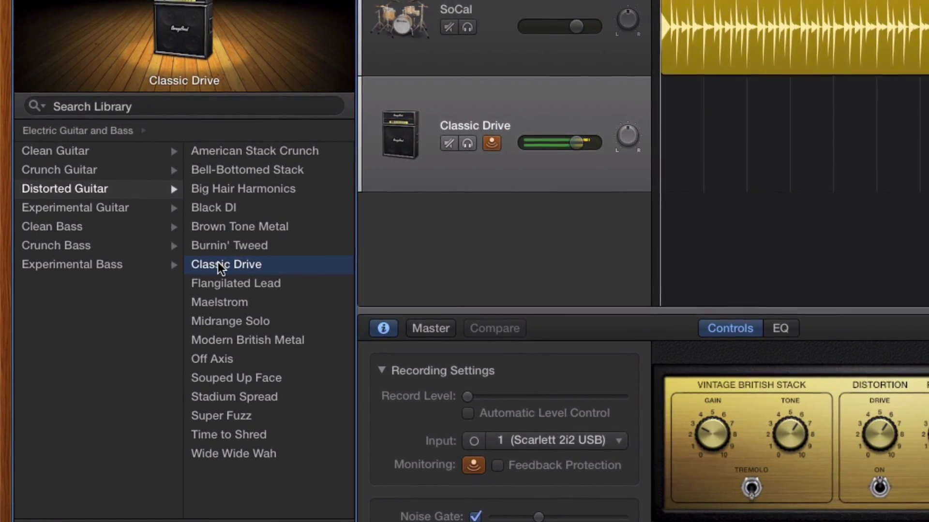
click(224, 309)
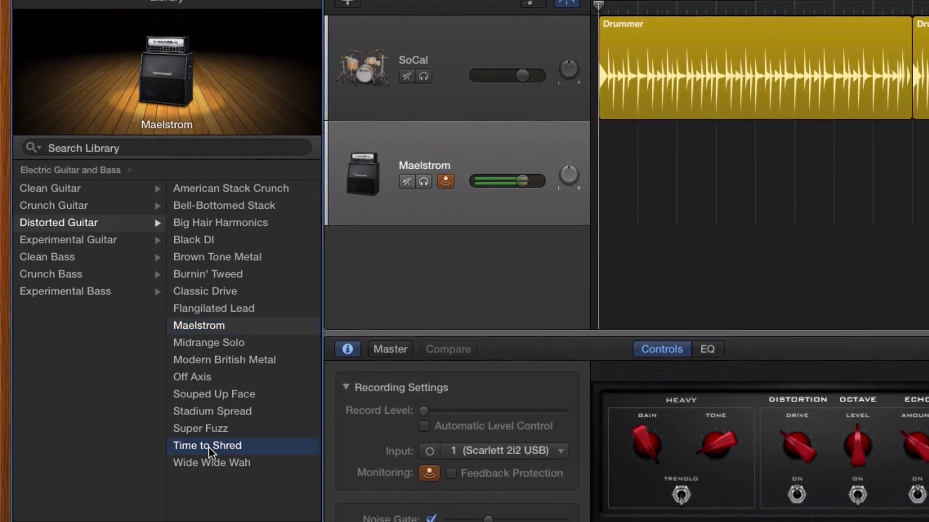
click(208, 445)
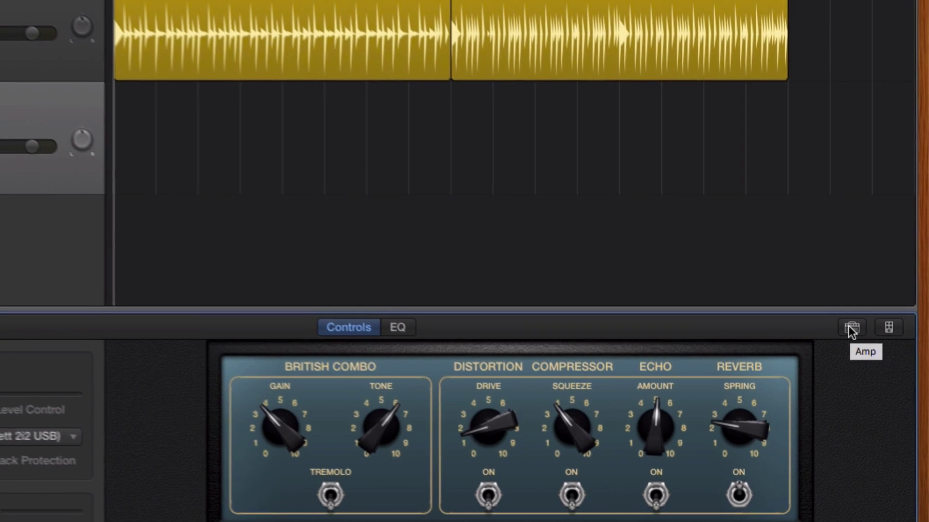
Open Amp Designer, browse the preset list without changing it, and lower the gain slightly
click(847, 314)
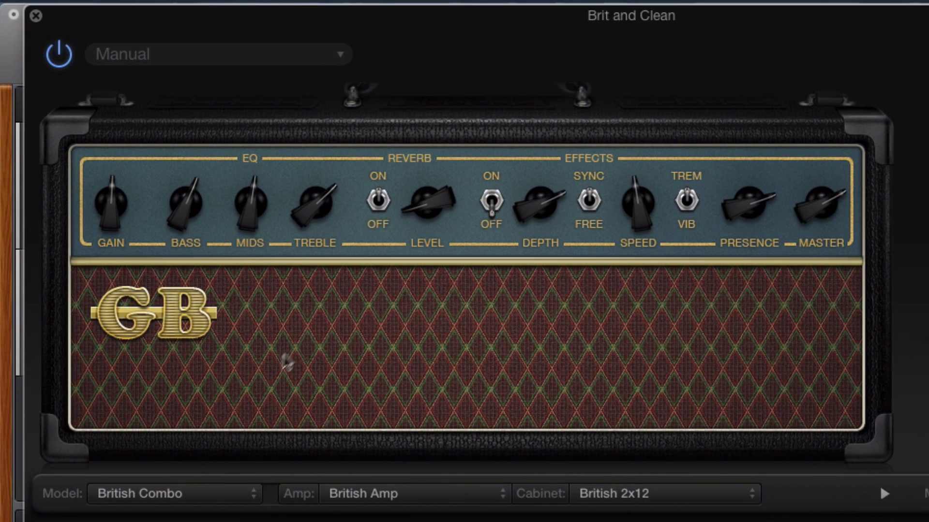
click(313, 57)
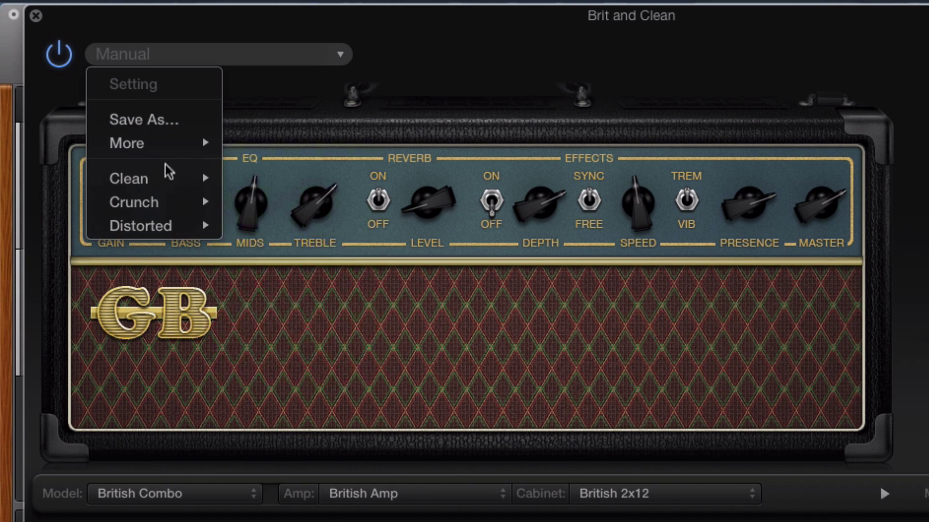
mouse_move(167, 178)
mouse_move(166, 203)
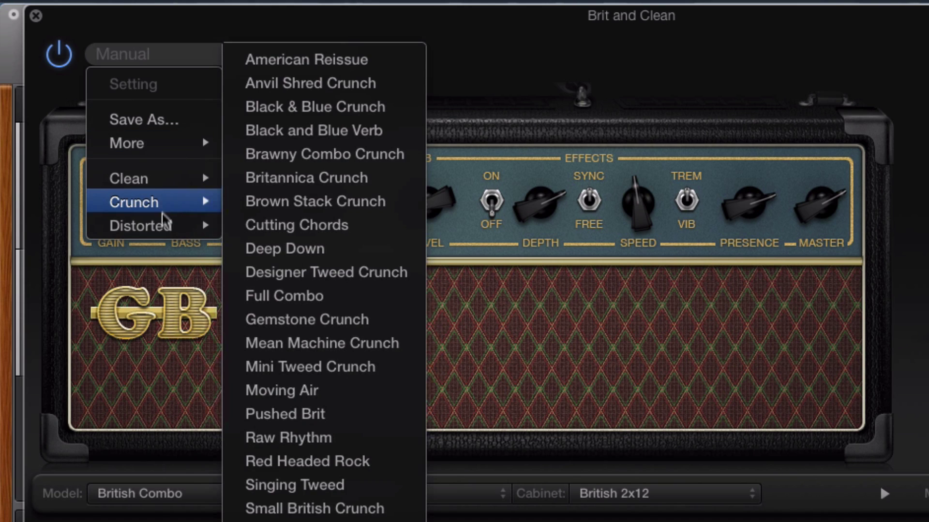
click(165, 312)
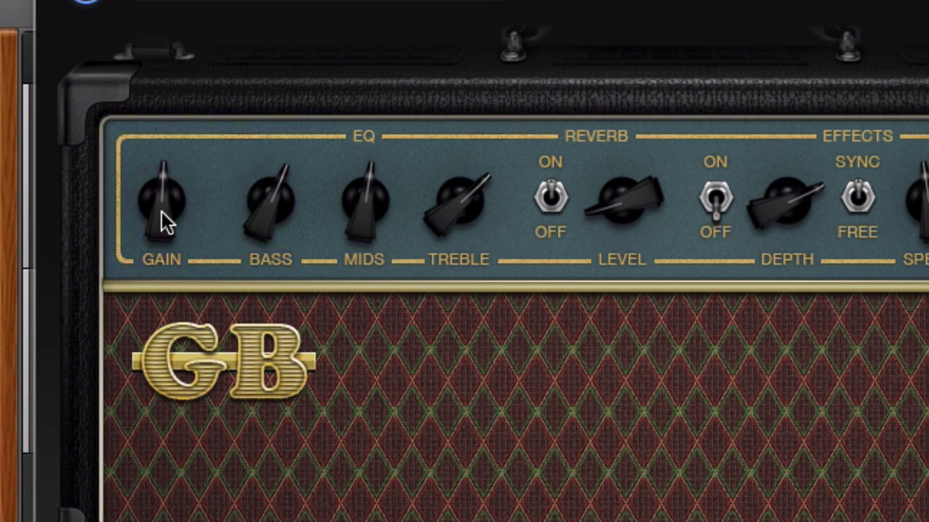
drag(162, 211, 156, 249)
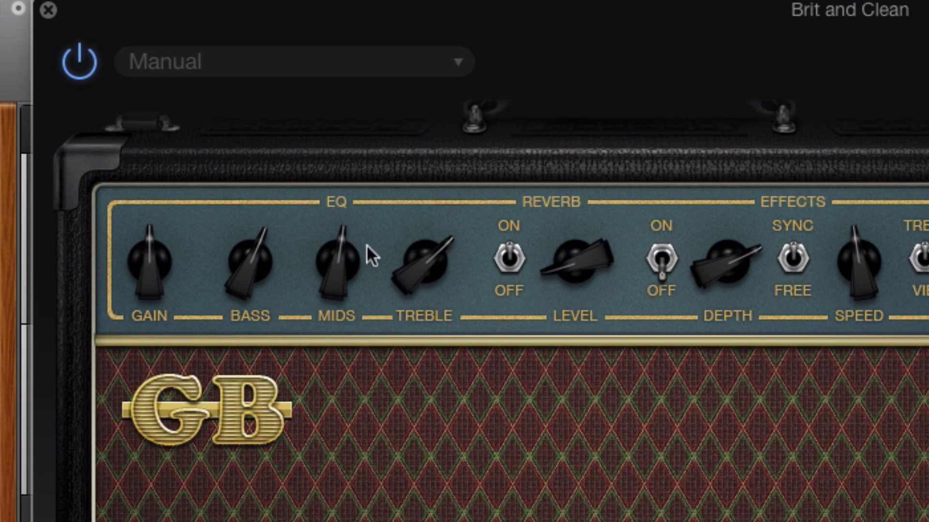
Try the Vintage, U.S. Classic and Modern EQ types, ending on Boutique
click(338, 202)
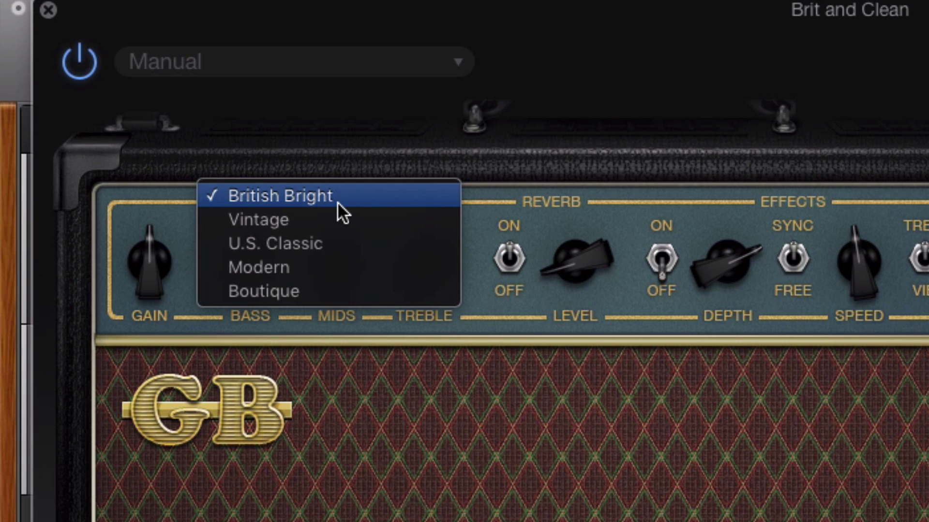
click(274, 216)
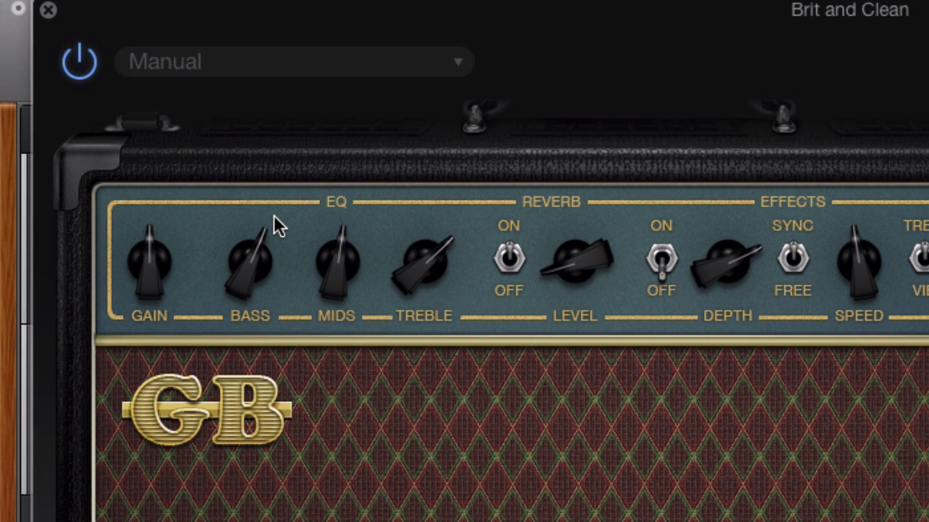
click(327, 202)
click(321, 219)
click(338, 203)
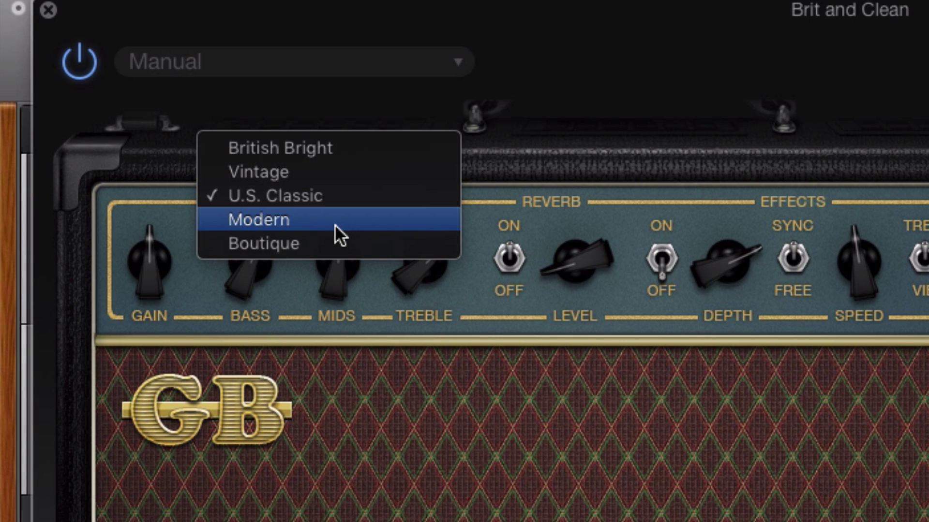
click(335, 225)
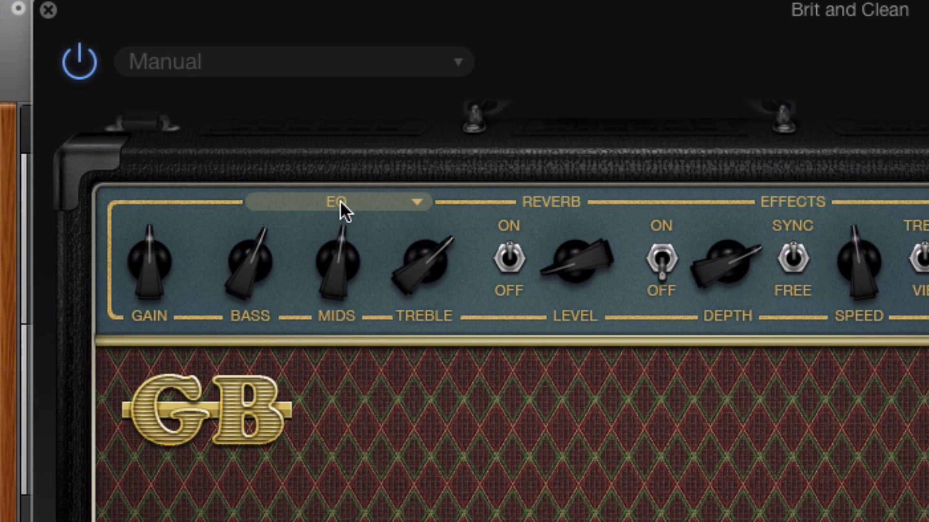
click(341, 203)
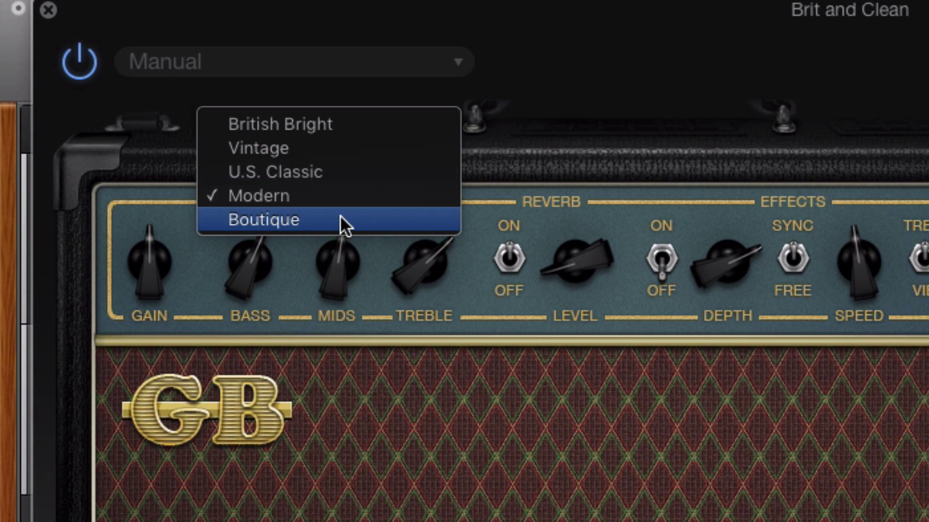
click(340, 218)
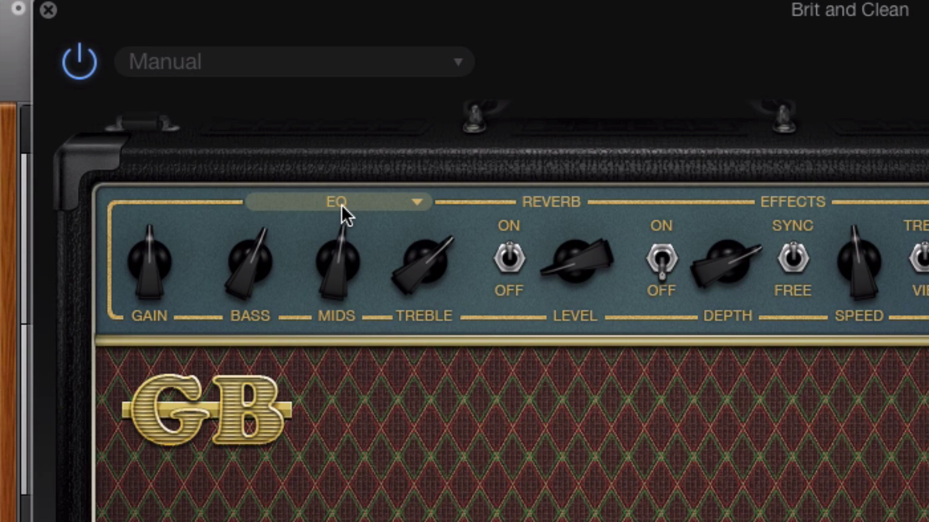
click(341, 204)
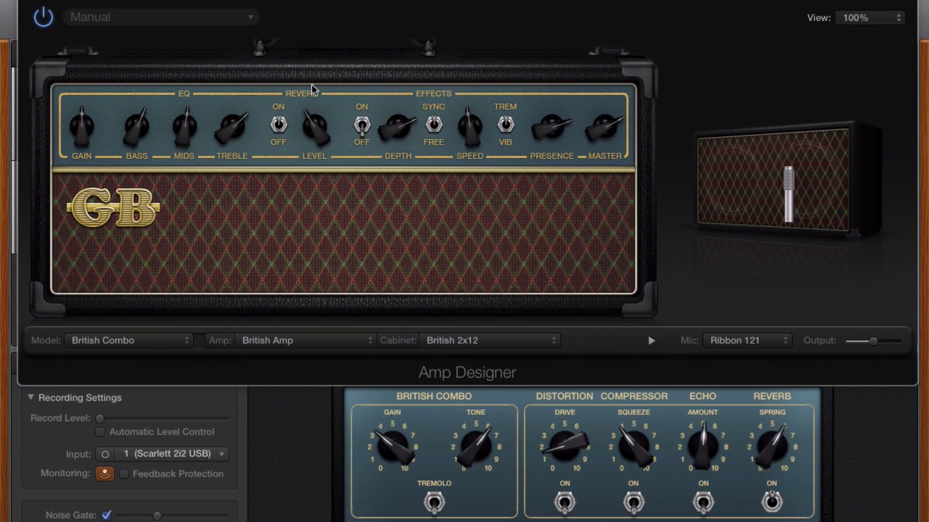
Turn up the reverb level and set the reverb type to Rich Reverb after trying Bright Spring
drag(343, 141, 321, 68)
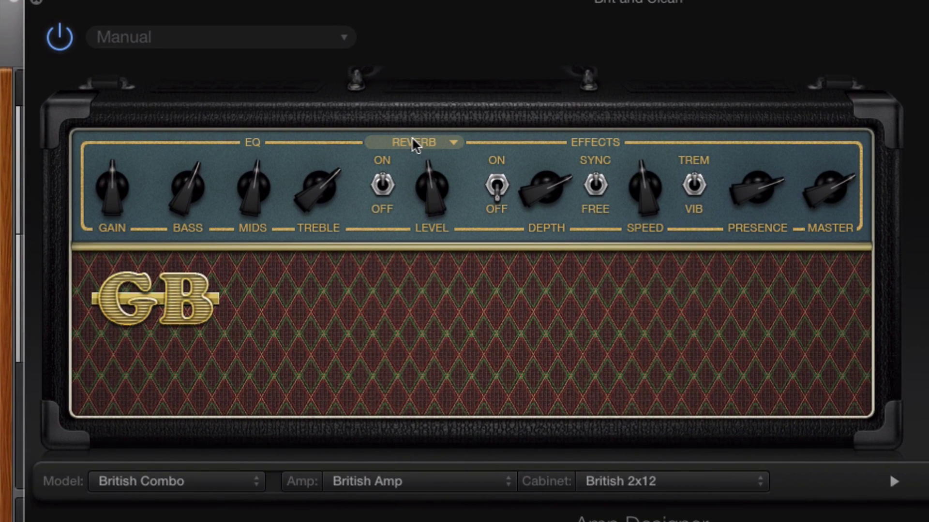
click(414, 143)
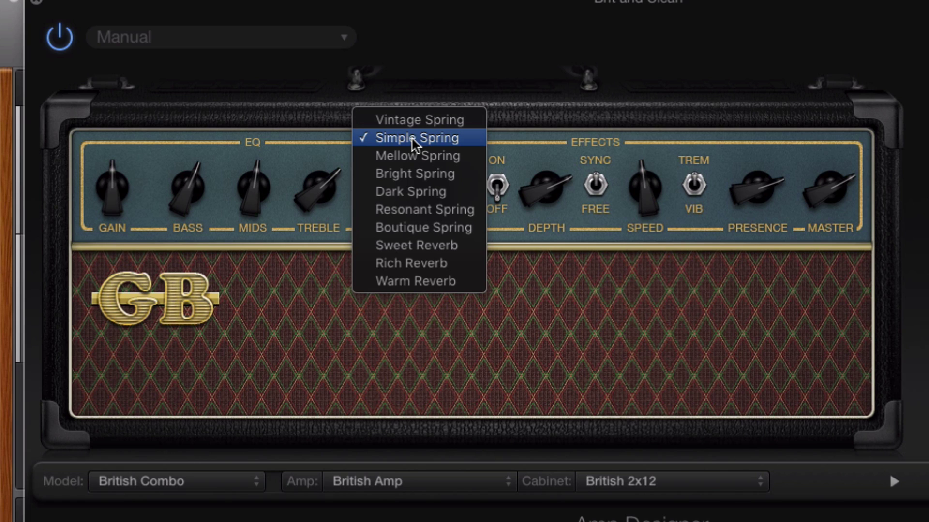
click(415, 174)
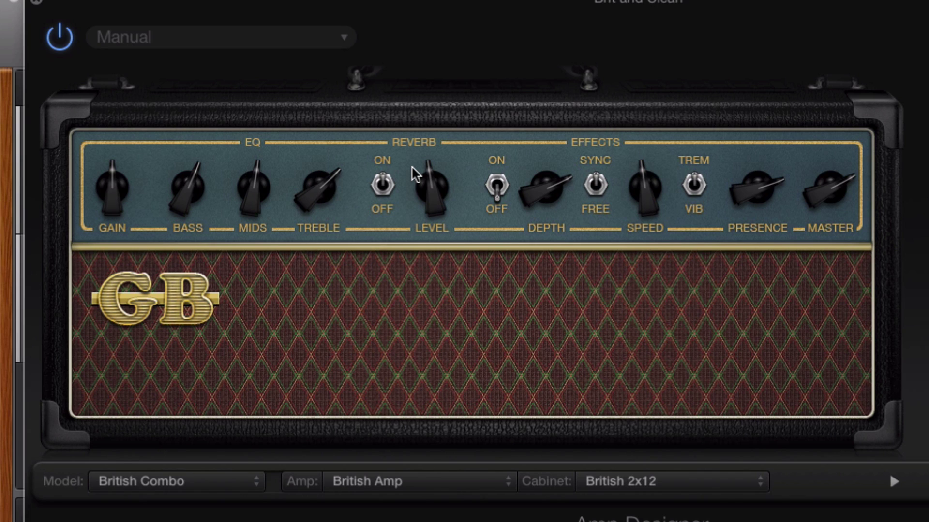
click(416, 142)
click(419, 154)
Switch the effects on, set depth to about 1 o'clock, compare tremolo and vibrato, and set speed to 1/16d
click(497, 196)
drag(535, 198, 559, 239)
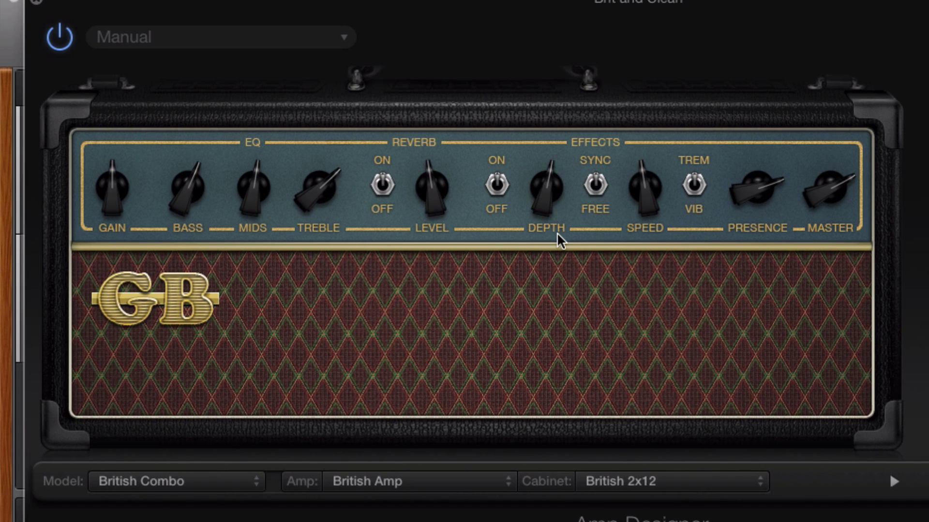
click(695, 184)
click(695, 185)
click(695, 184)
click(695, 184)
mouse_move(647, 203)
mouse_move(647, 203)
mouse_down()
mouse_move(649, 186)
mouse_move(646, 213)
mouse_up()
Toggle the speed sync mode, switch the effect to vibrato, and raise the MASTER level a little
click(596, 186)
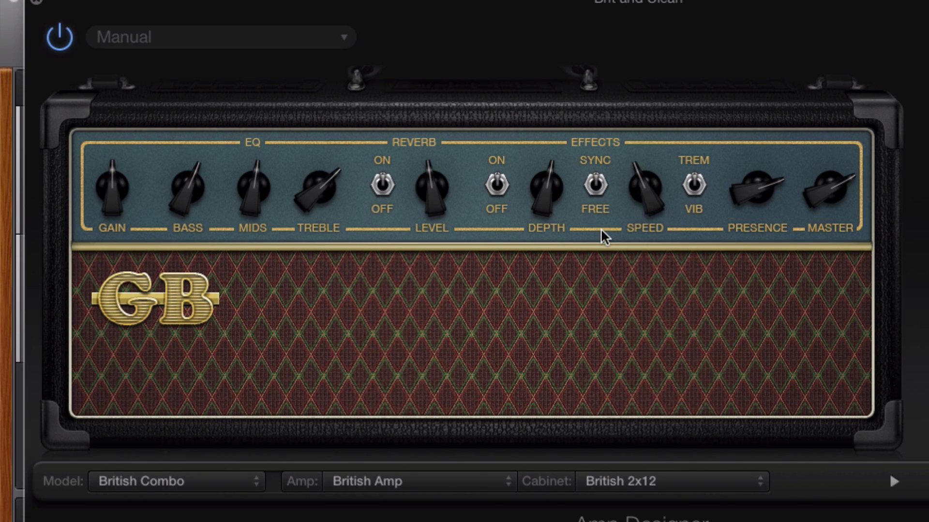
click(694, 186)
mouse_move(830, 192)
mouse_down()
mouse_move(846, 254)
mouse_move(839, 170)
mouse_move(840, 213)
mouse_move(832, 181)
mouse_up()
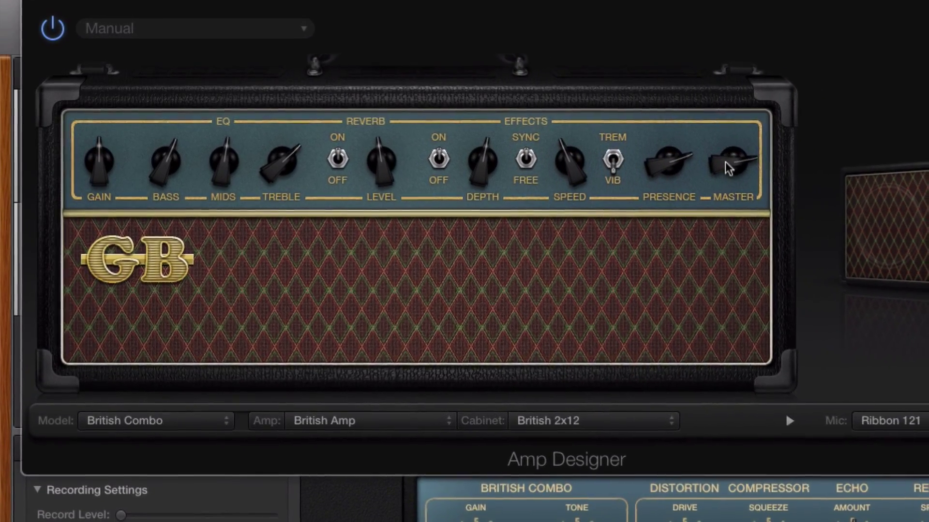
drag(728, 169, 688, 141)
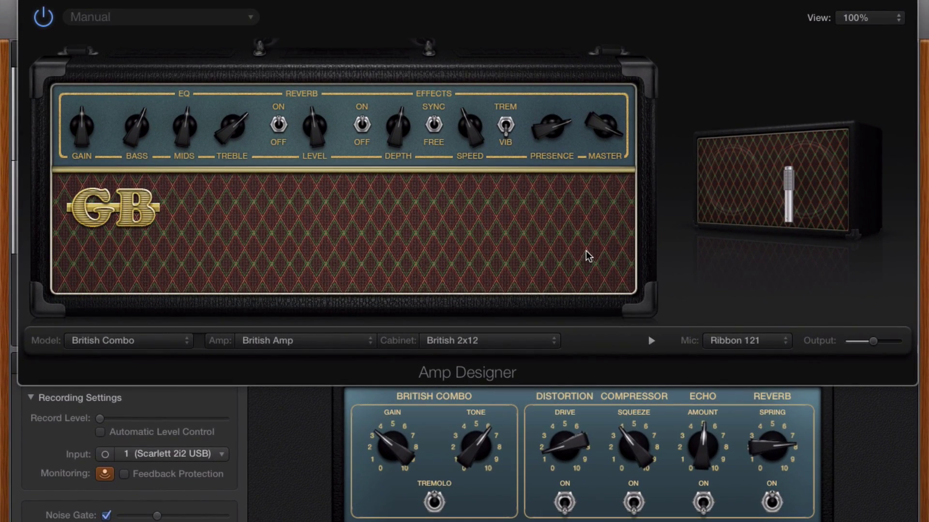
Raise the output to +4.0 dB and switch the amp model to Silverface Combo
mouse_move(874, 342)
mouse_move(875, 343)
mouse_down()
mouse_move(850, 342)
mouse_move(875, 346)
mouse_up()
click(145, 348)
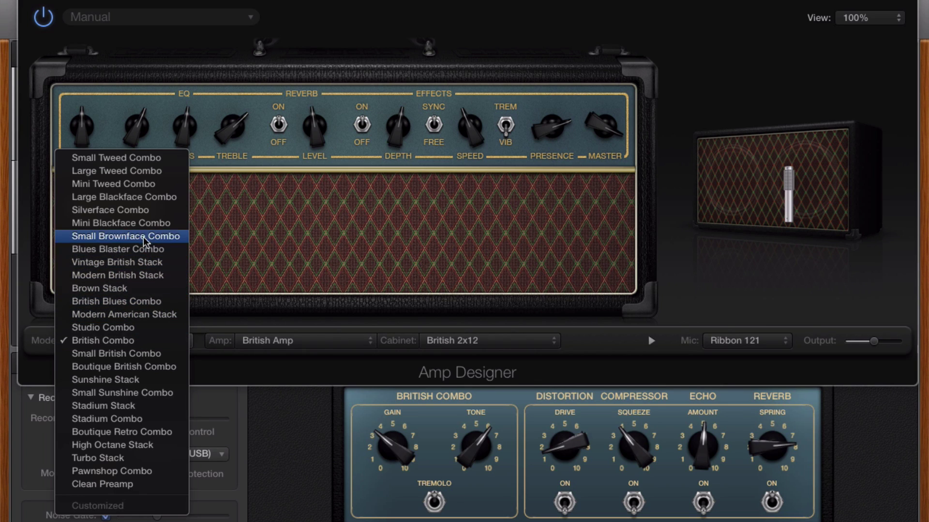
click(140, 213)
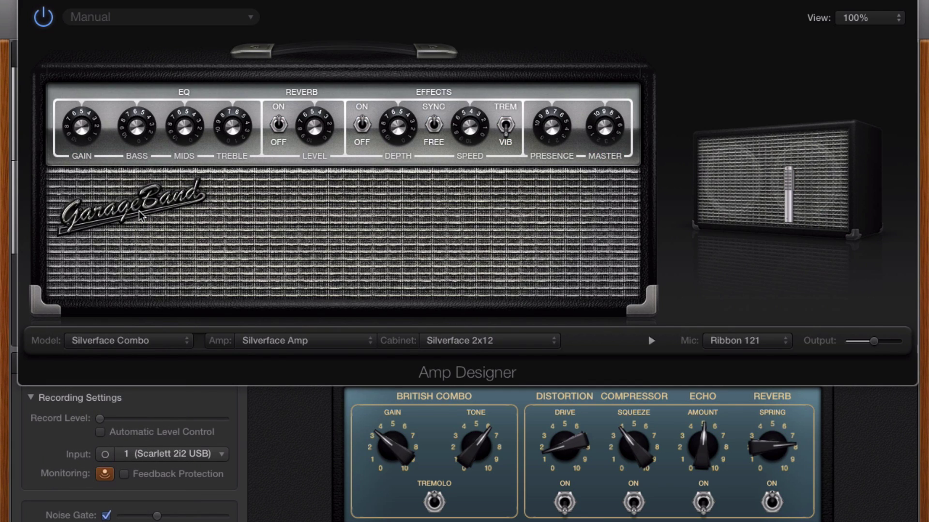
Try the Modern British Stack and Sunshine Stack models, settling on Modern American Stack
click(112, 341)
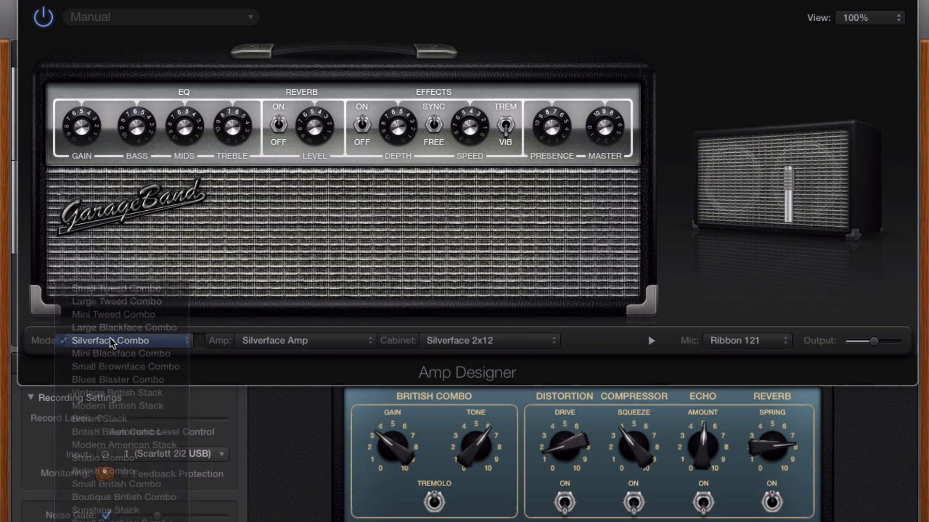
click(116, 406)
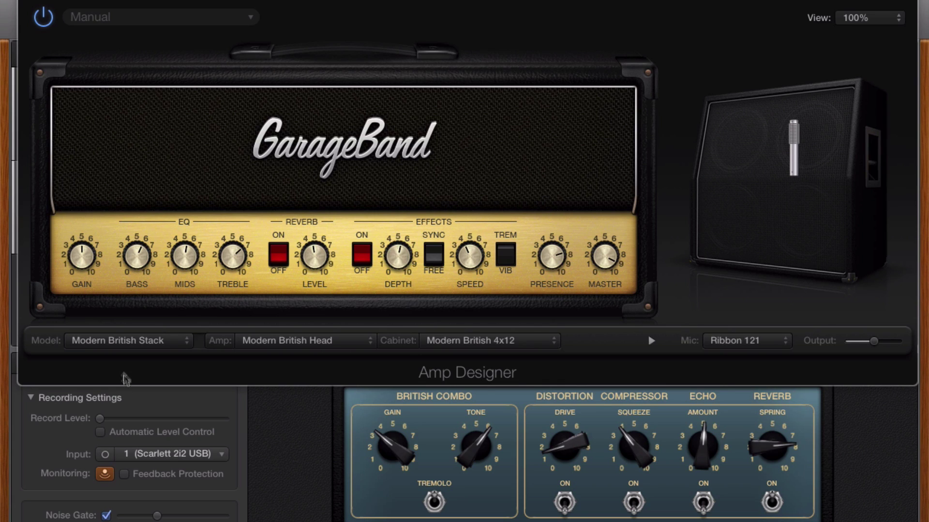
click(127, 344)
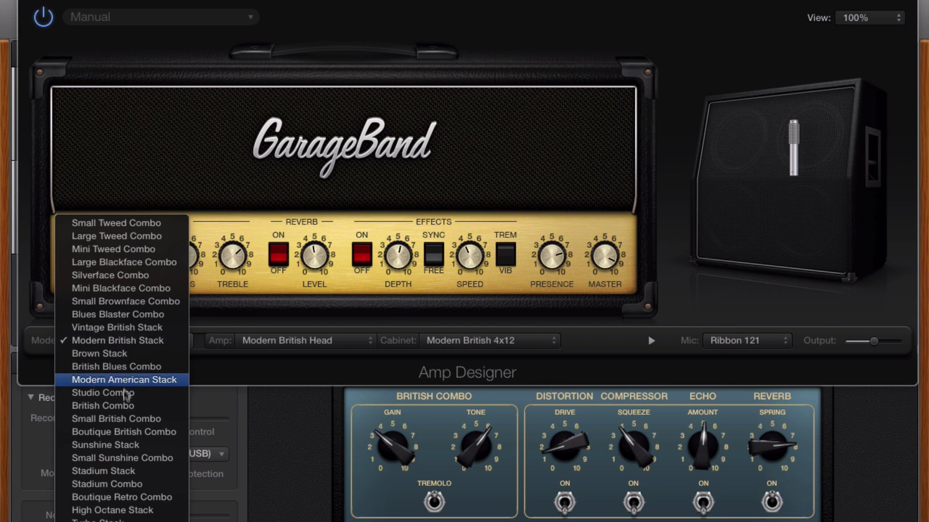
click(124, 445)
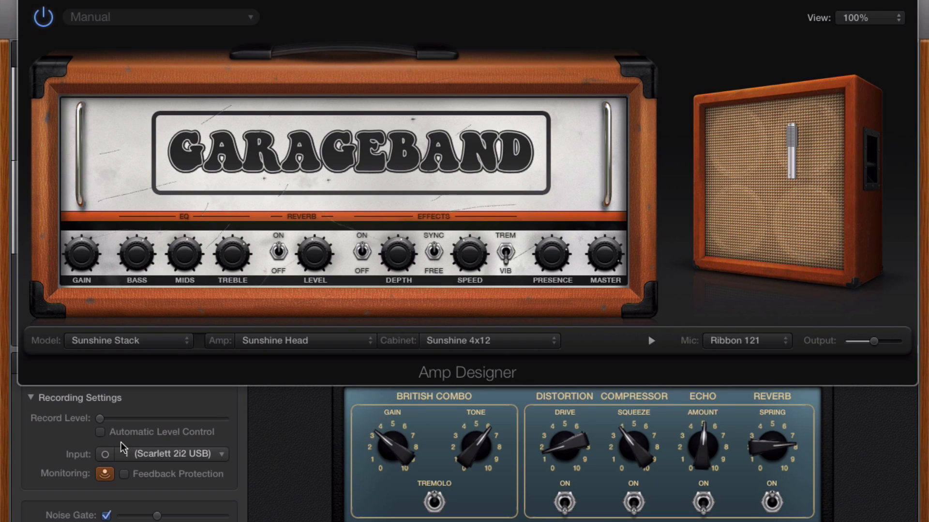
click(127, 344)
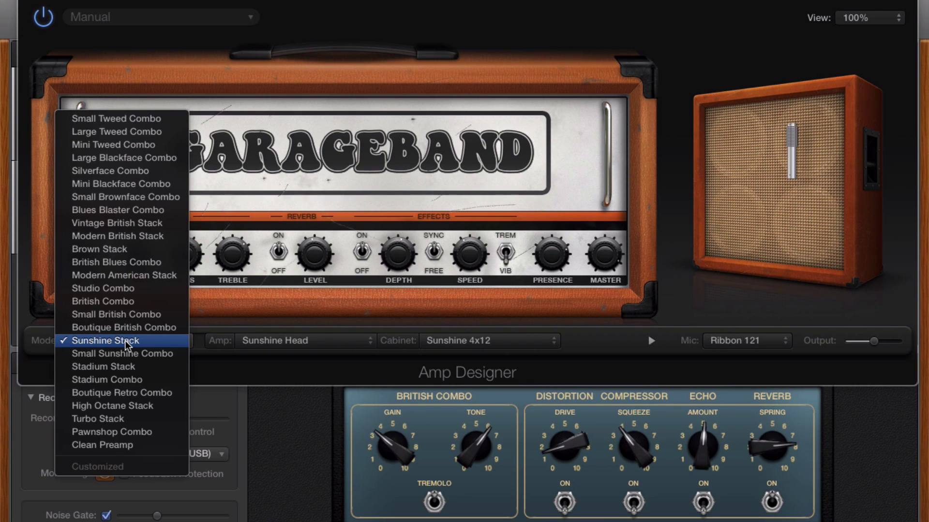
click(134, 275)
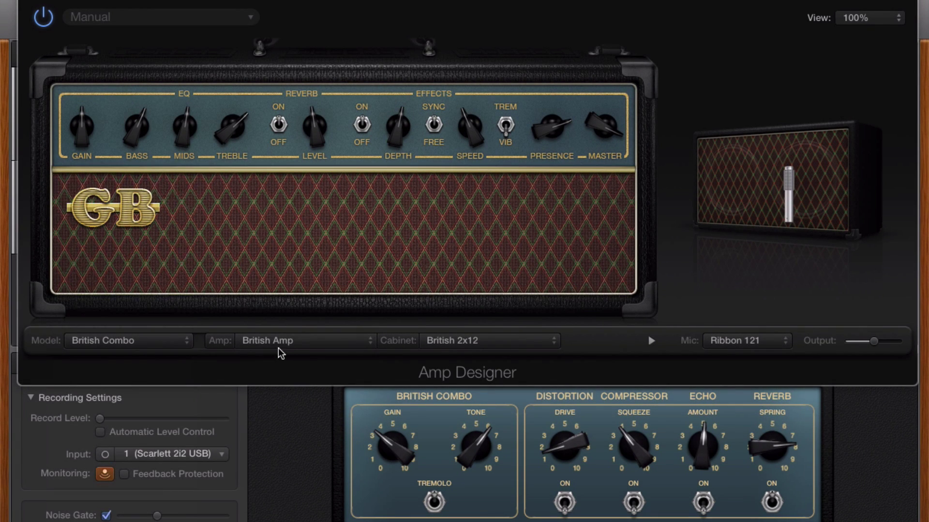
Pair a Modern British Head amp with a Brownface 1x15 cabinet
click(290, 342)
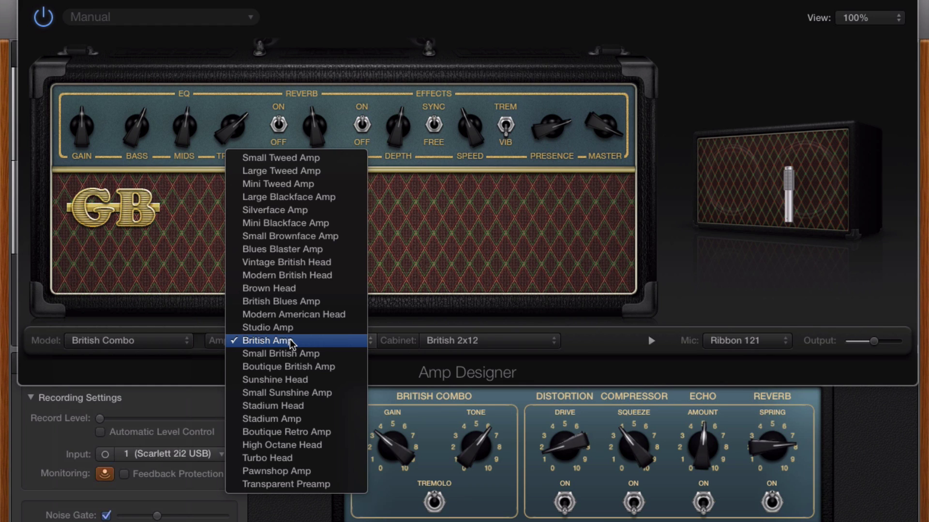
click(297, 280)
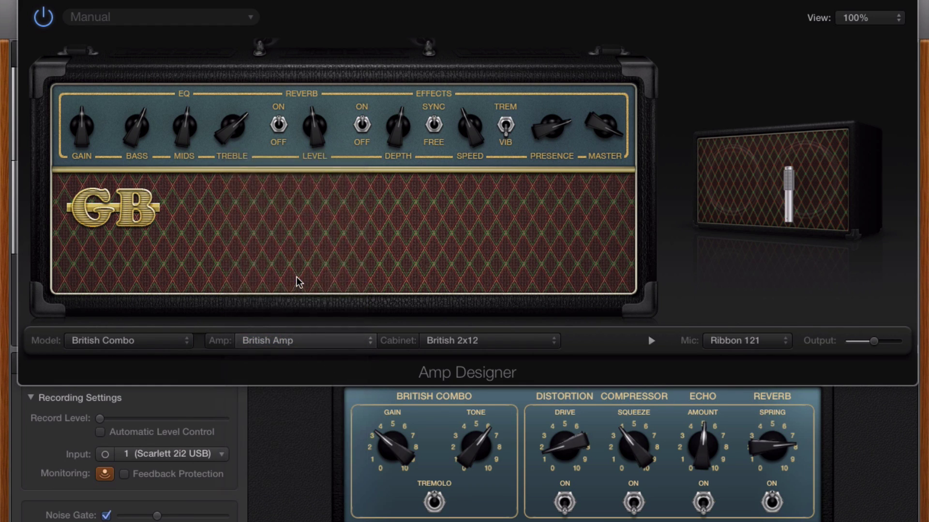
click(468, 341)
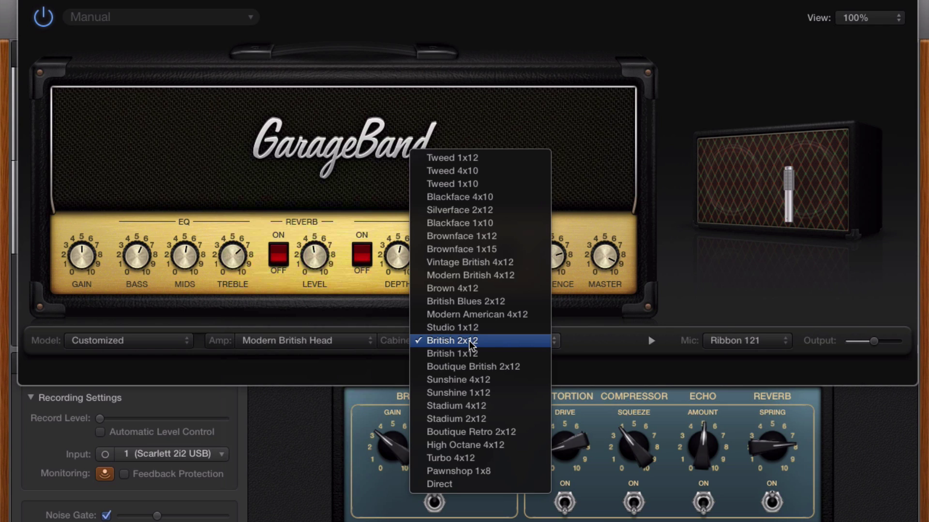
click(483, 251)
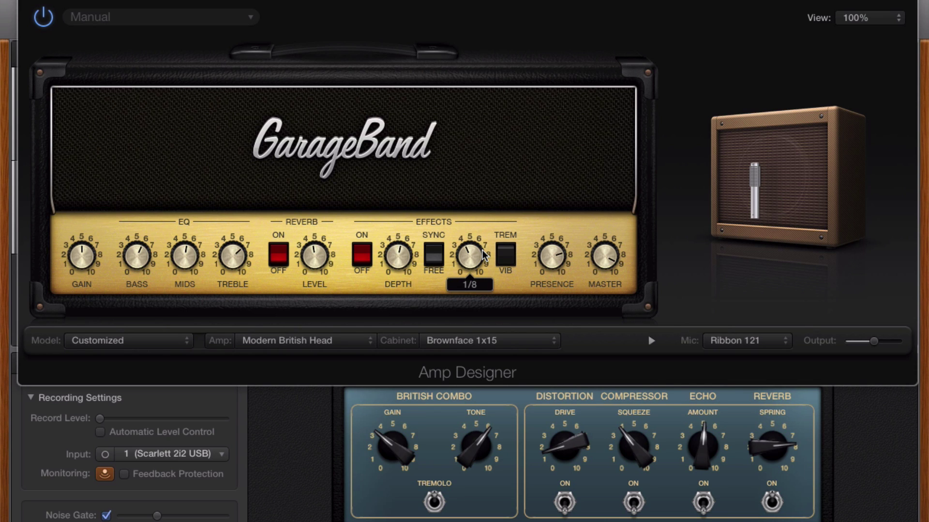
Try the Mini Tweed Amp and Stadium Amp heads, ending on the High Octane Head
click(292, 340)
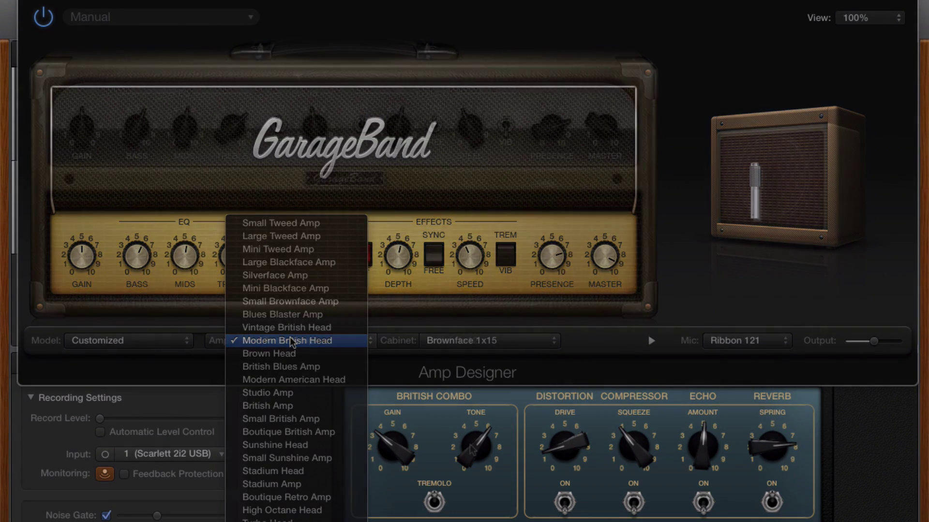
click(280, 249)
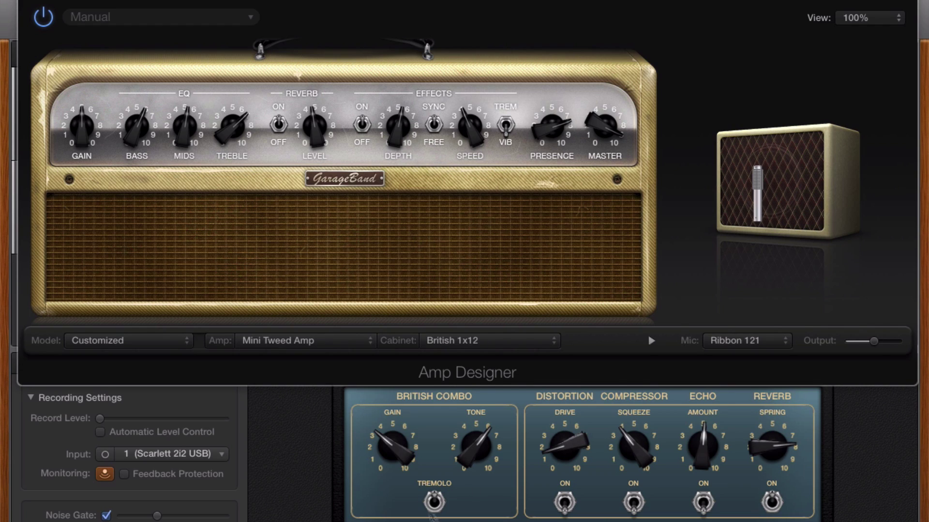
click(334, 340)
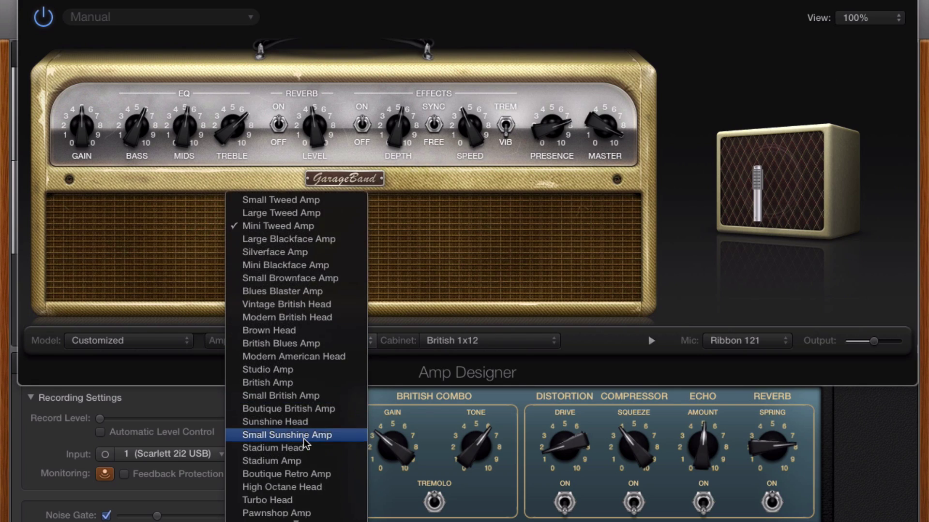
click(308, 440)
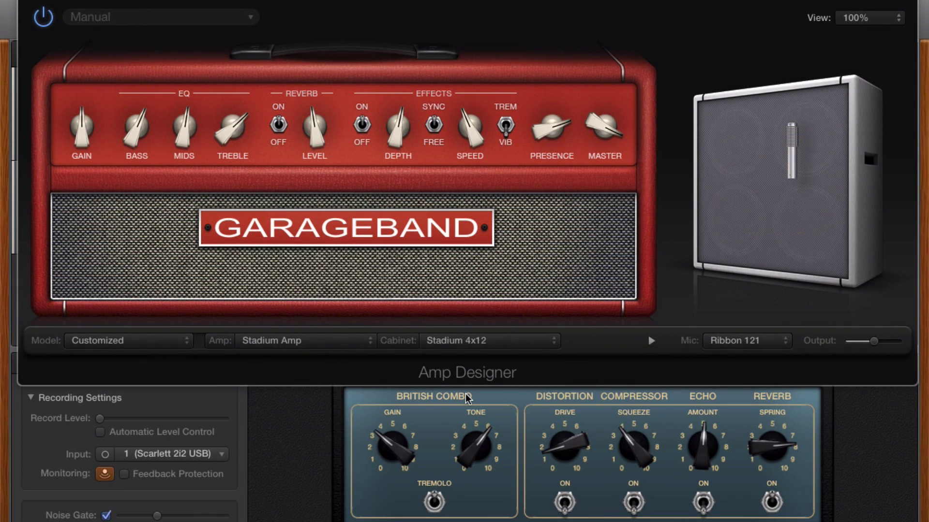
click(300, 344)
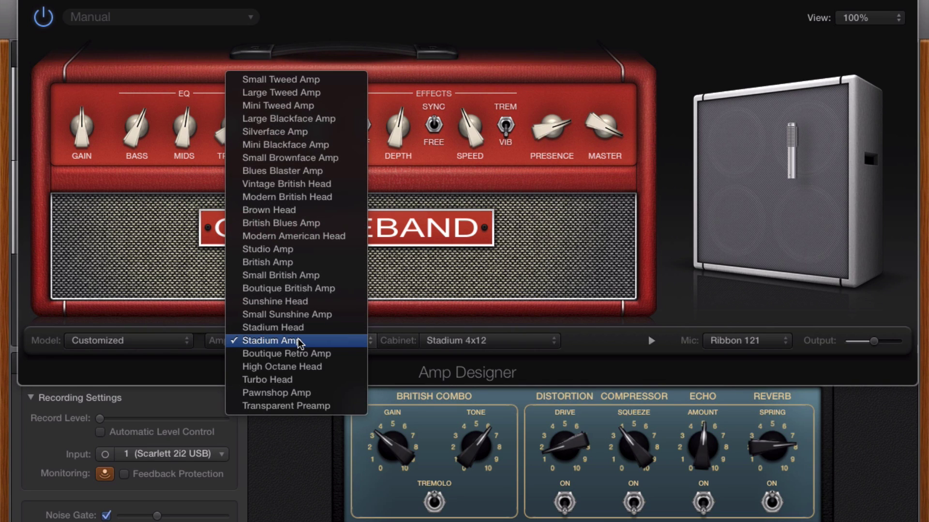
click(292, 367)
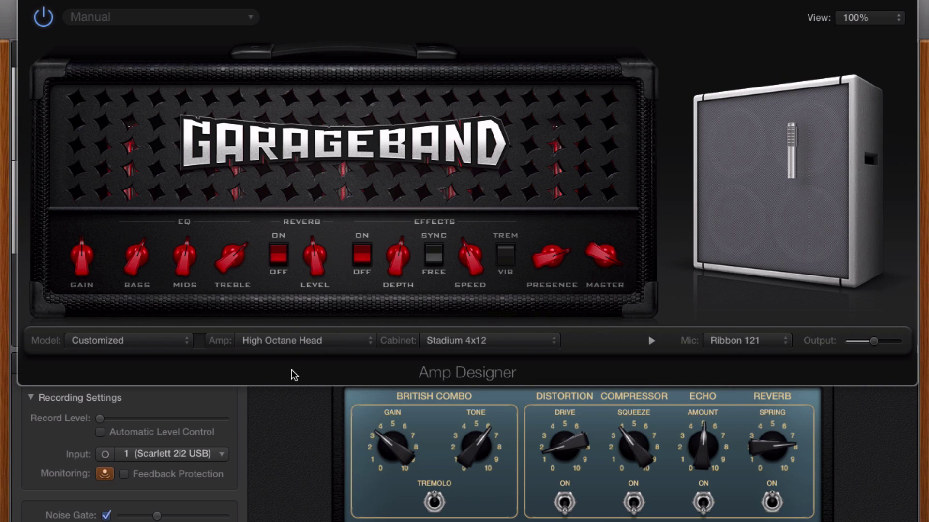
click(475, 340)
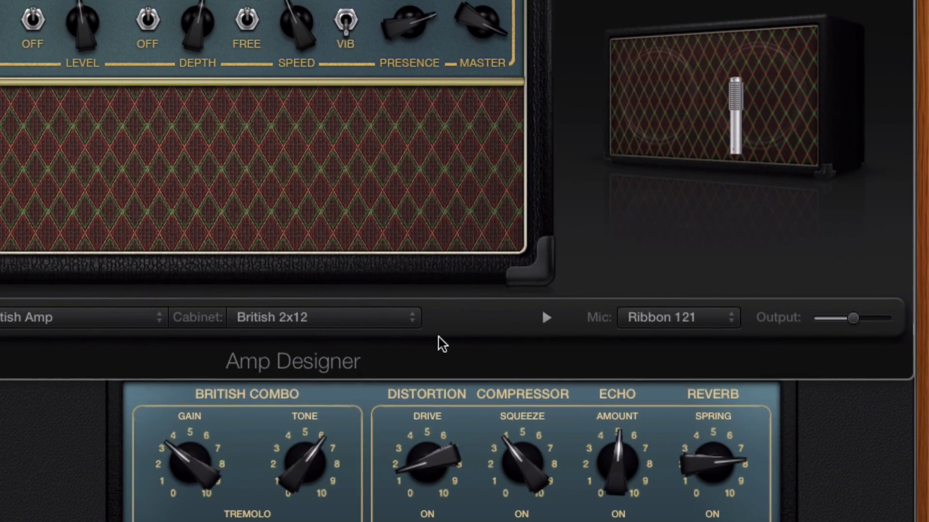
Choose the Dynamic 57 mic and move it right across the speaker, then back left
mouse_move(732, 317)
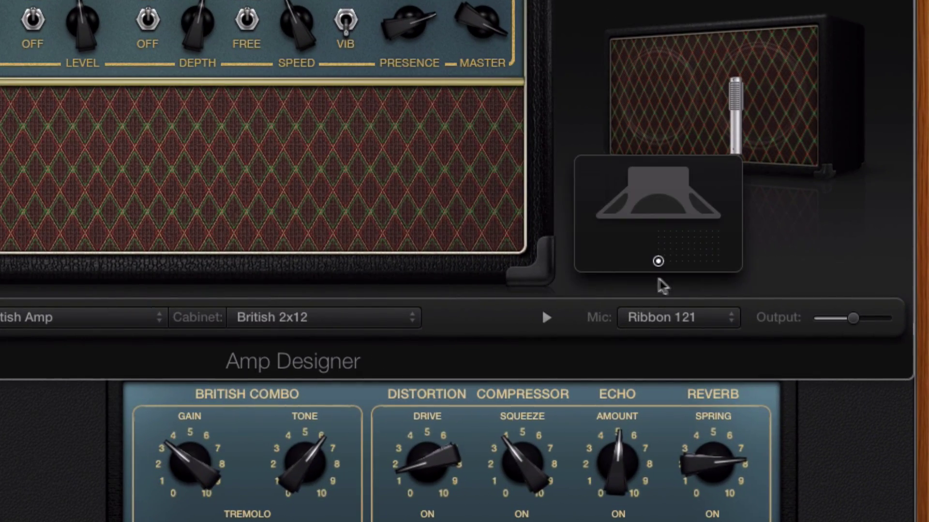
click(704, 324)
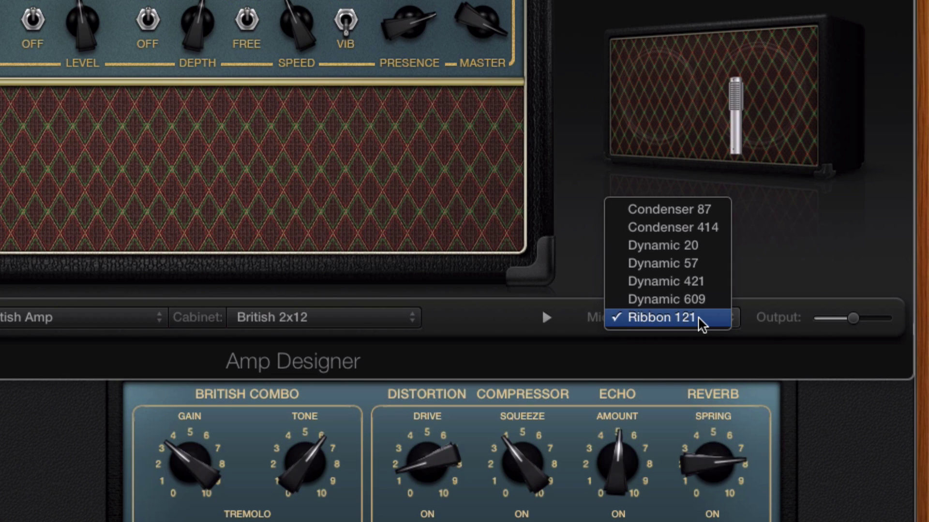
click(702, 265)
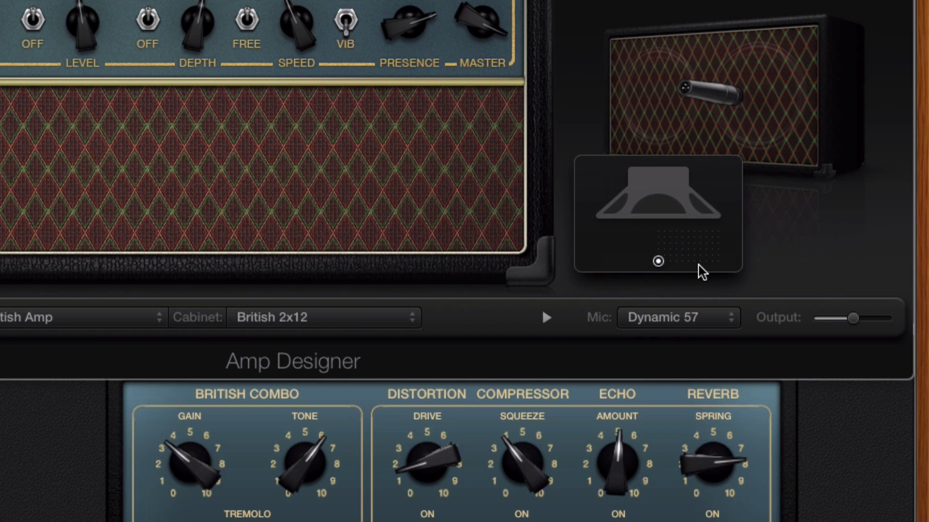
drag(663, 235, 705, 232)
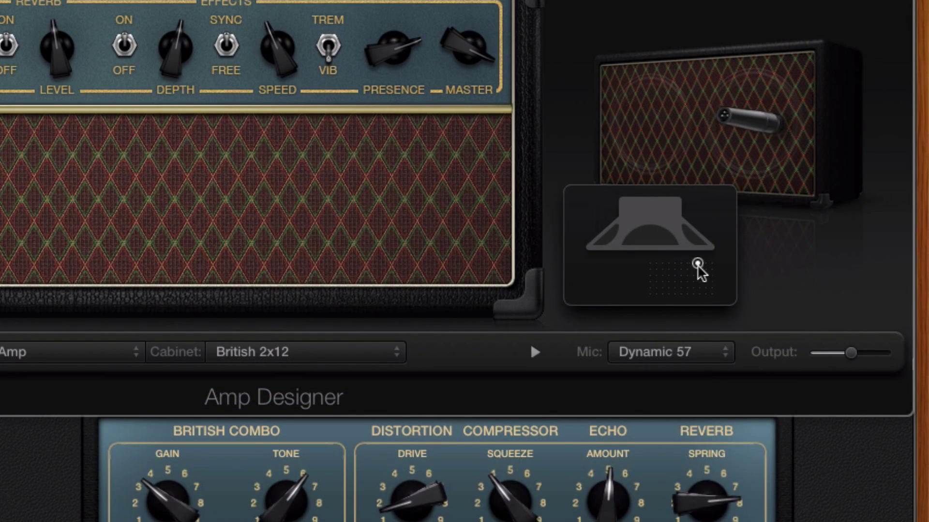
drag(701, 272, 721, 275)
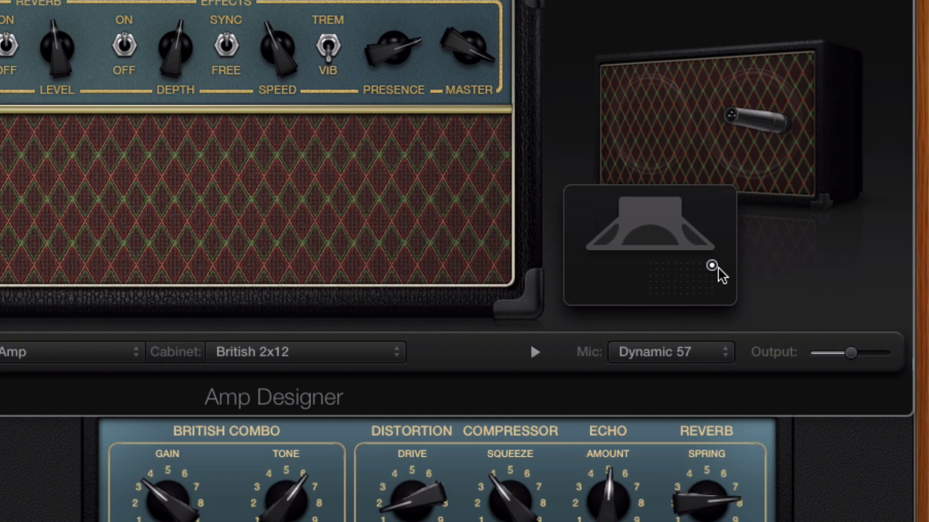
drag(712, 266, 653, 251)
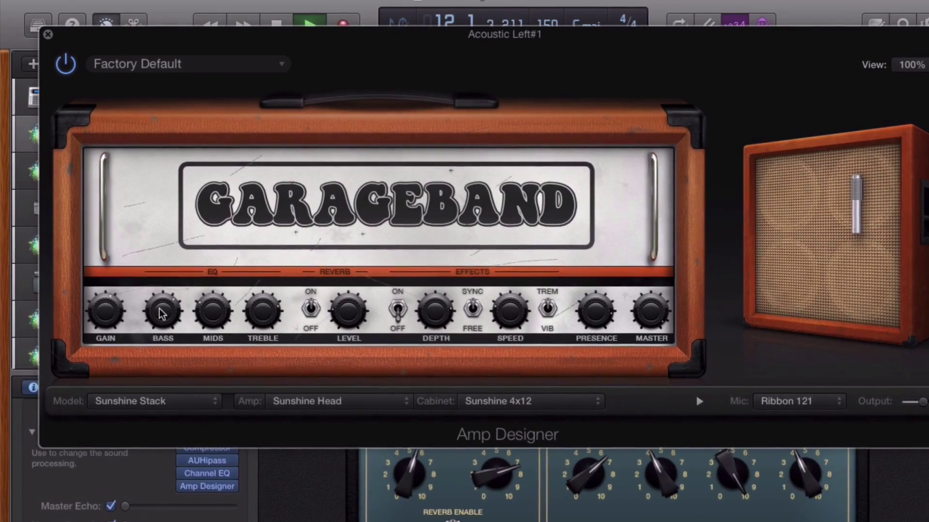
Switch the amp model to Small Sunshine Combo, then to Silverface Combo
click(169, 407)
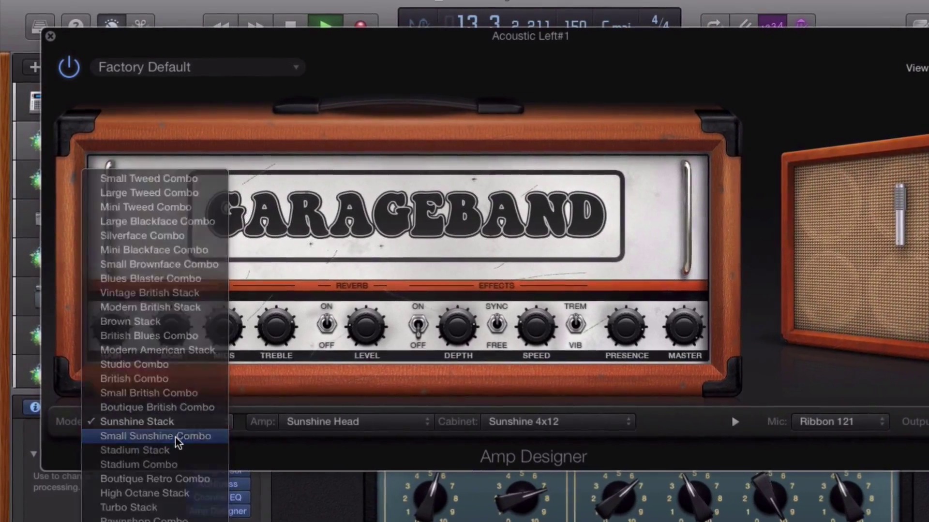
click(177, 438)
click(179, 424)
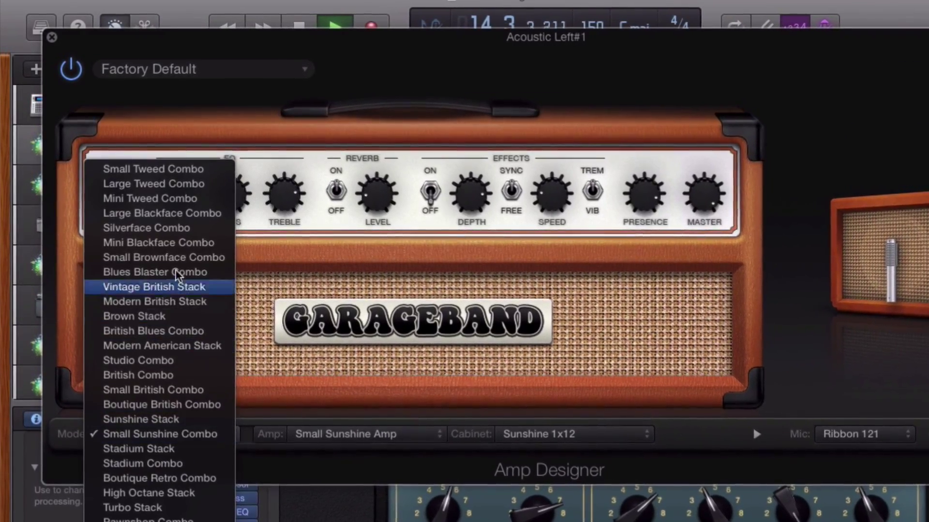
click(179, 230)
click(181, 438)
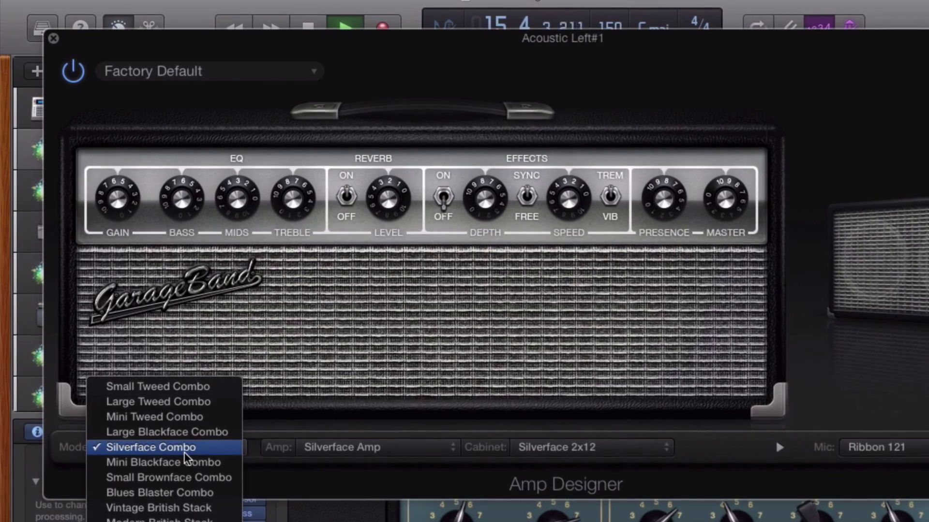